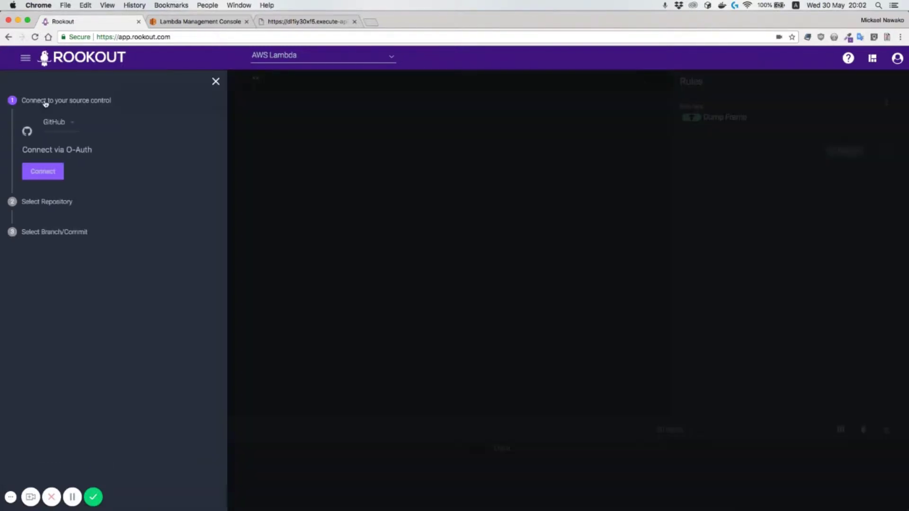
- Connect GitHub and load owner Rookout's lambda-node-example repository on the master branch
click(48, 122)
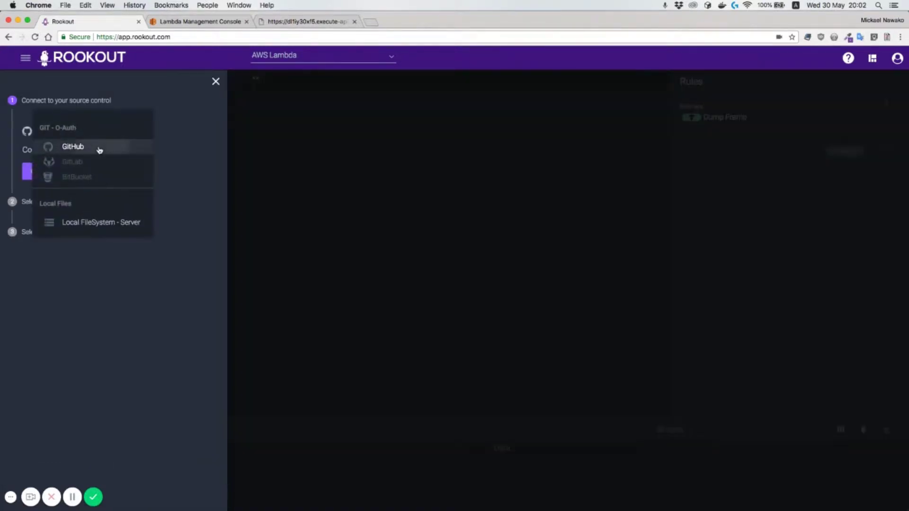
click(92, 150)
click(63, 172)
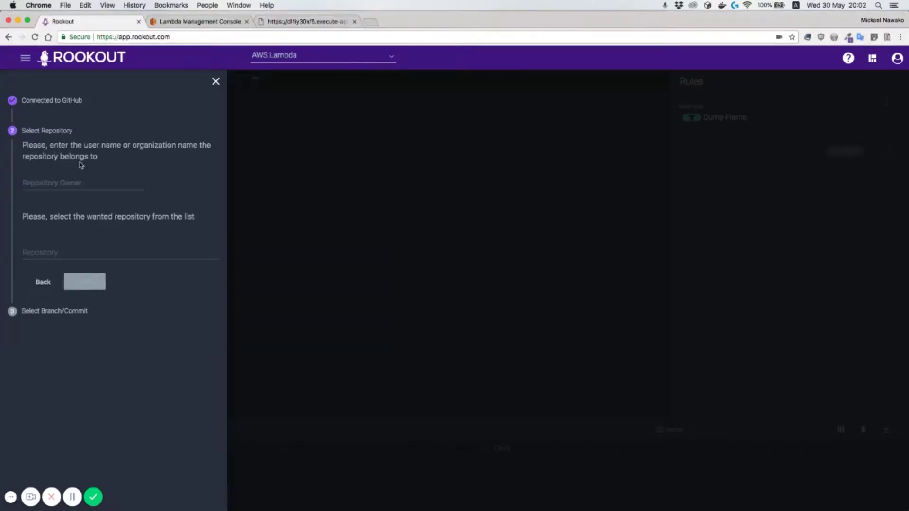
text(Rookout)
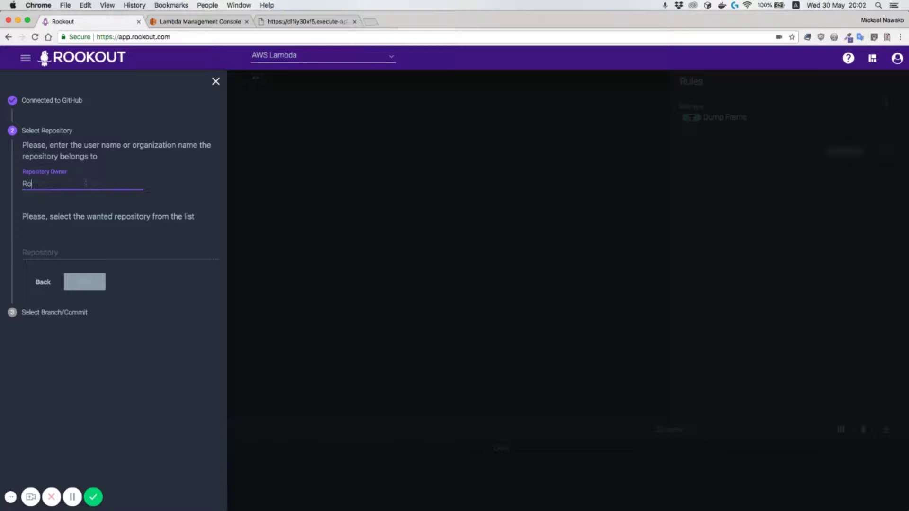
click(122, 245)
text(l)
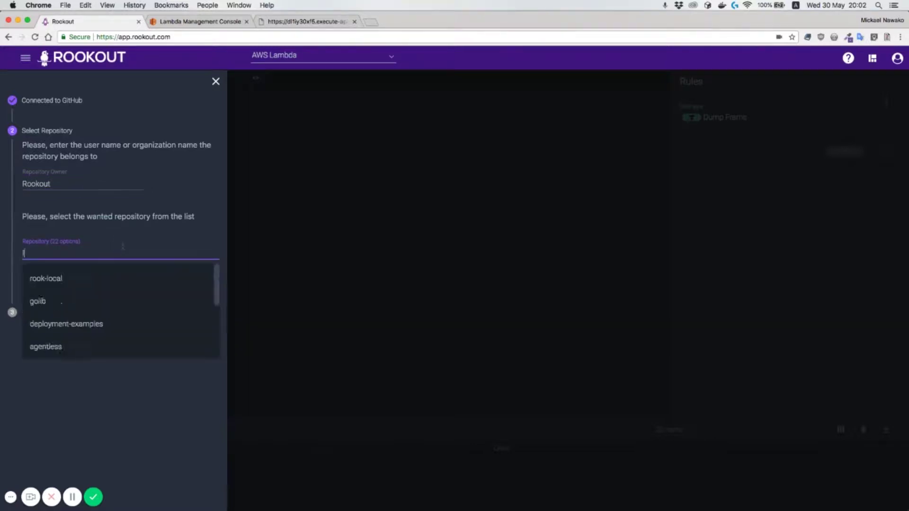
text(ambda)
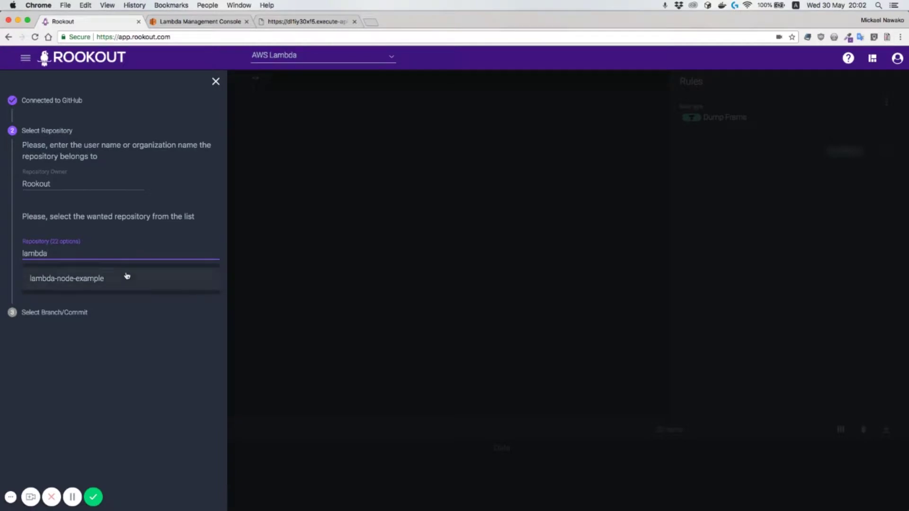
click(126, 276)
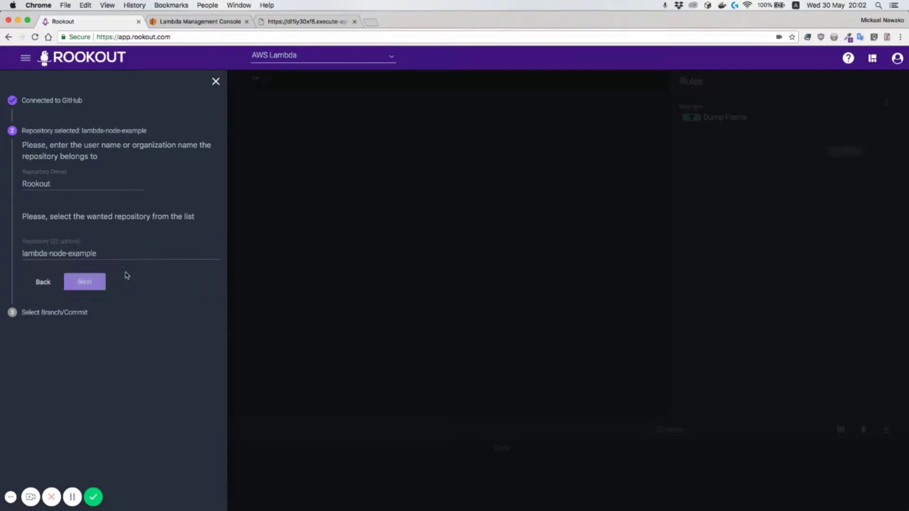
click(104, 283)
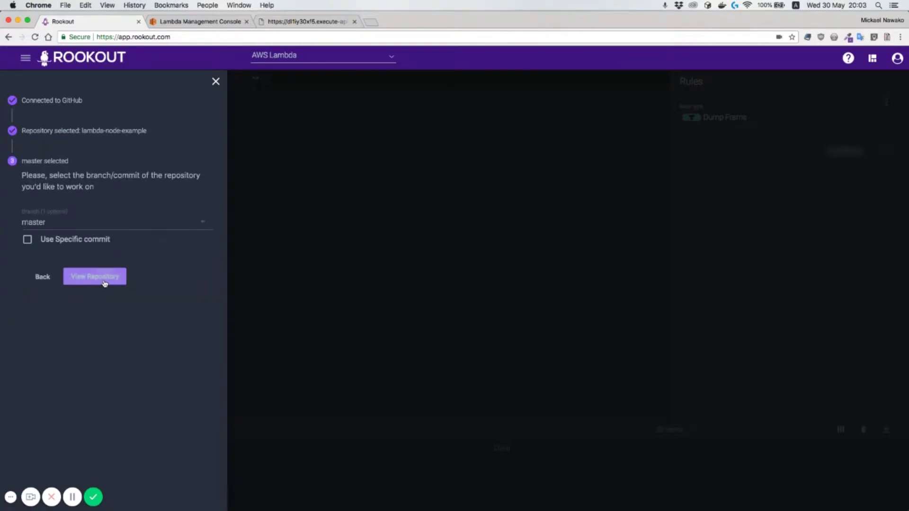
click(105, 283)
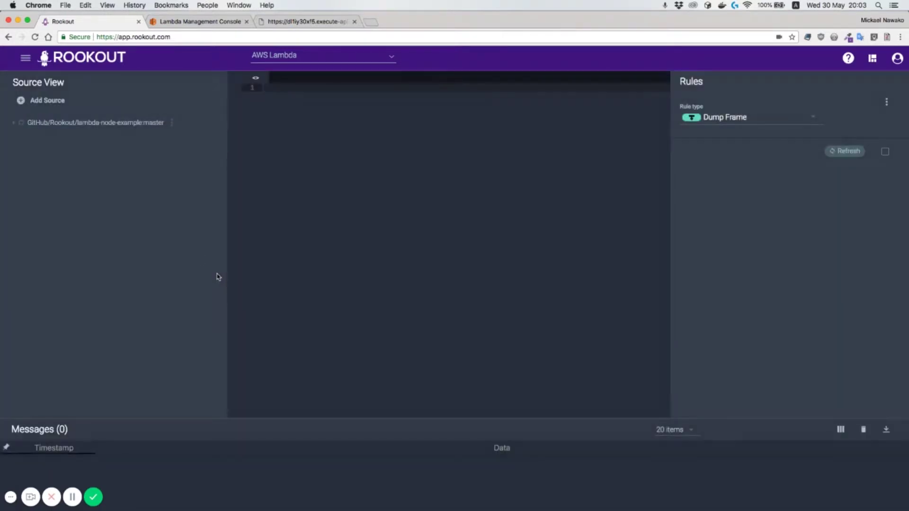
- Open index.js and highlight the rookout require and the wrapped handler declaration
click(147, 123)
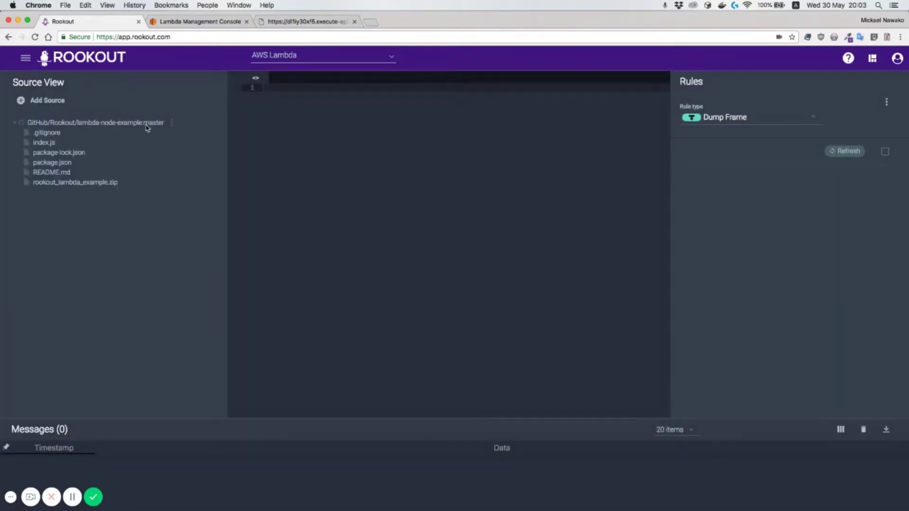
click(44, 143)
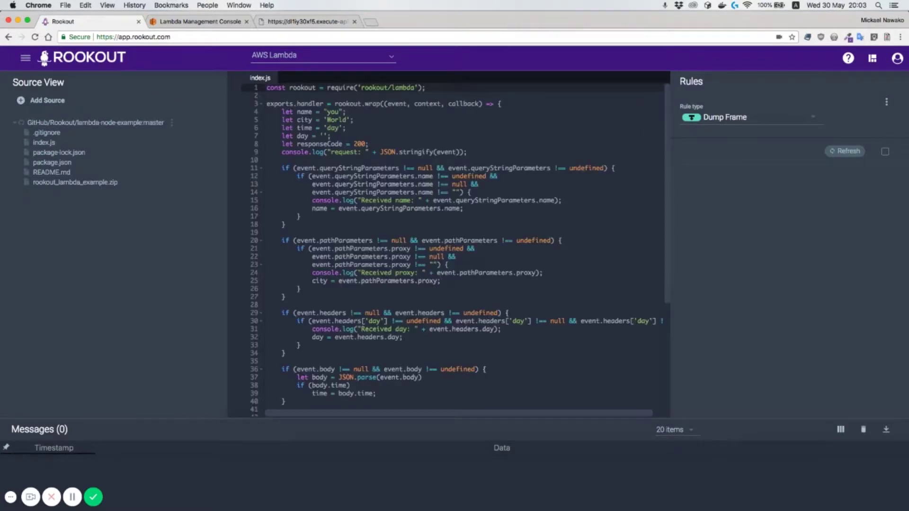
scroll(669, 142, down, 3)
scroll(666, 166, down, 2)
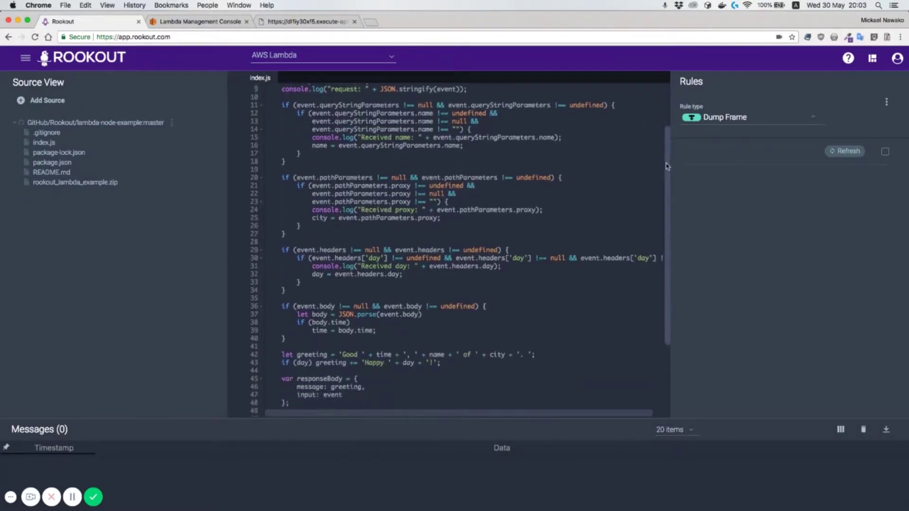
mouse_move(667, 165)
mouse_down()
mouse_move(664, 238)
mouse_move(675, 119)
mouse_up()
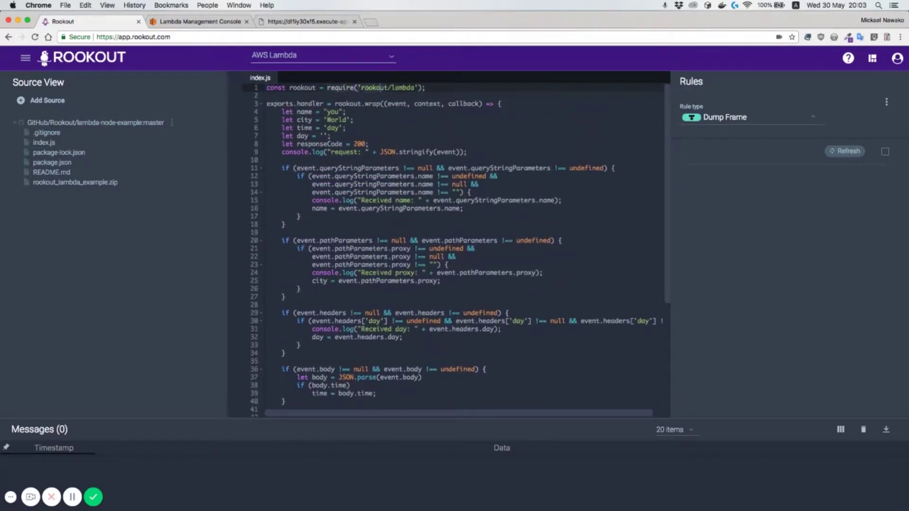
drag(331, 87, 426, 88)
drag(335, 104, 503, 104)
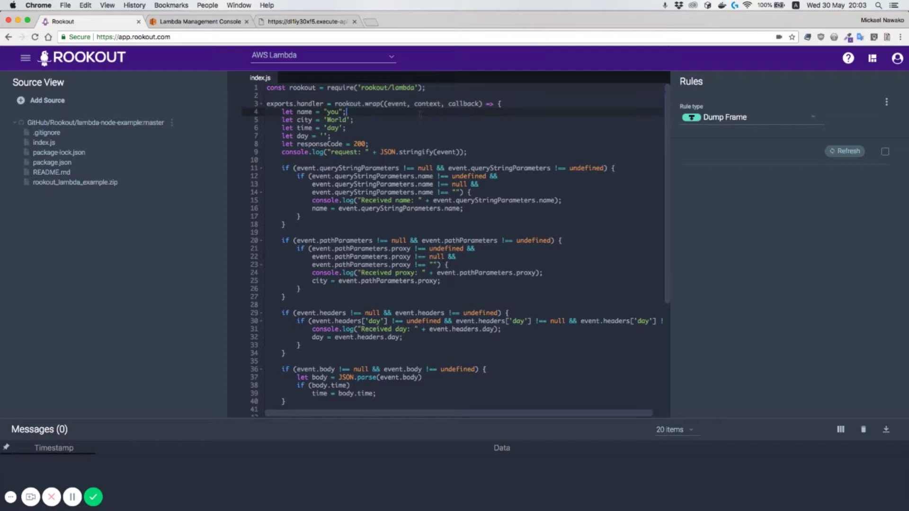
scroll(455, 249, down, 2)
scroll(455, 248, down, 3)
- Add a Dump Frame breakpoint on line 58 of index.js
click(813, 119)
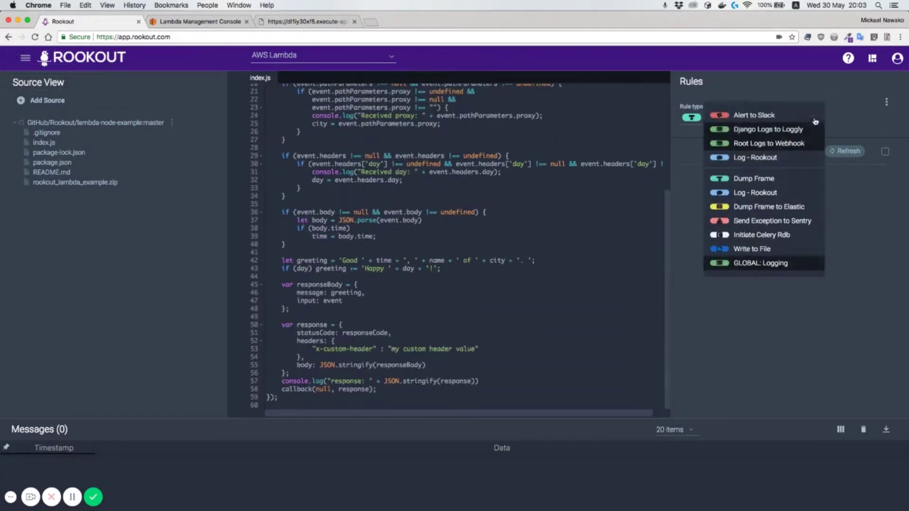
click(787, 185)
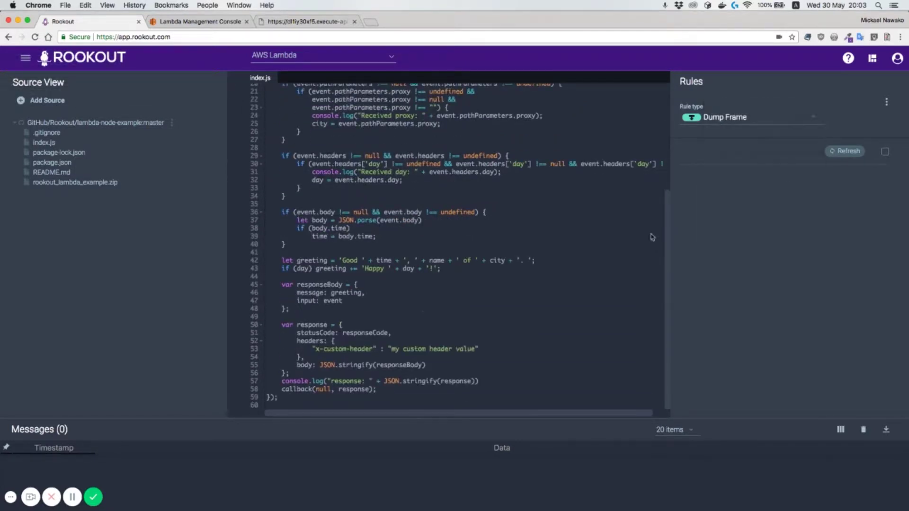
click(241, 389)
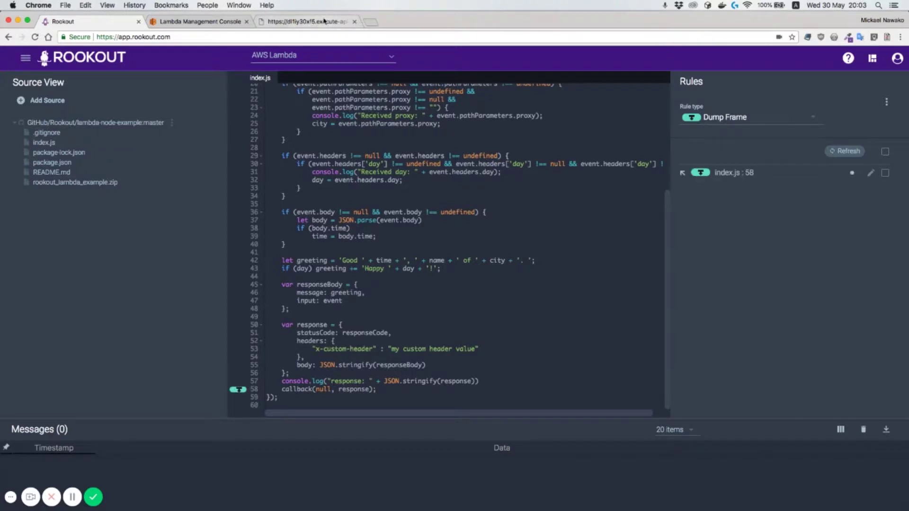
- Reload the API endpoint page to invoke the Lambda, then return to Rookout
click(305, 21)
click(34, 37)
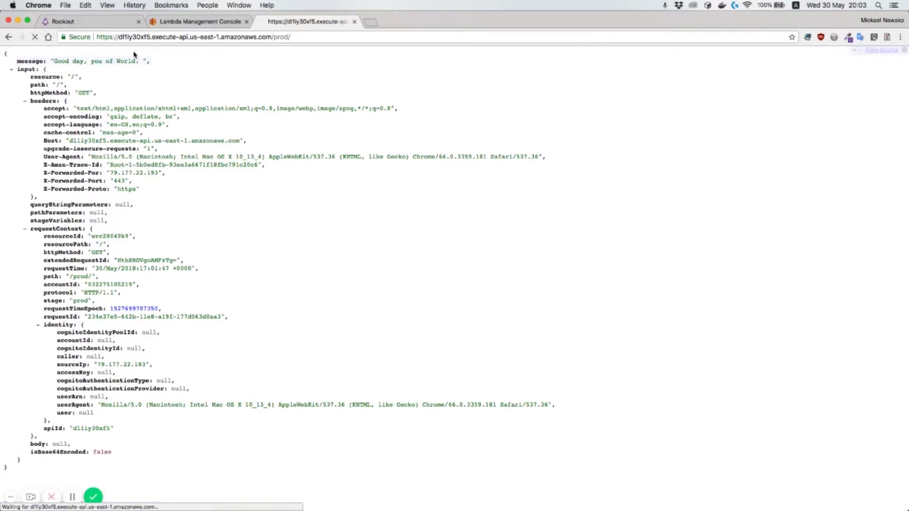
click(92, 22)
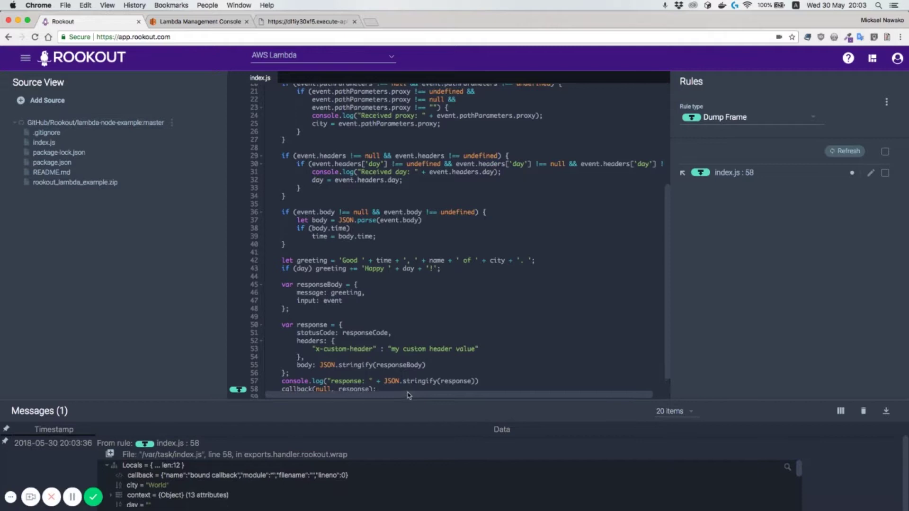
- Enlarge the messages panel and expand the captured frame's context and event objects
drag(405, 418, 405, 342)
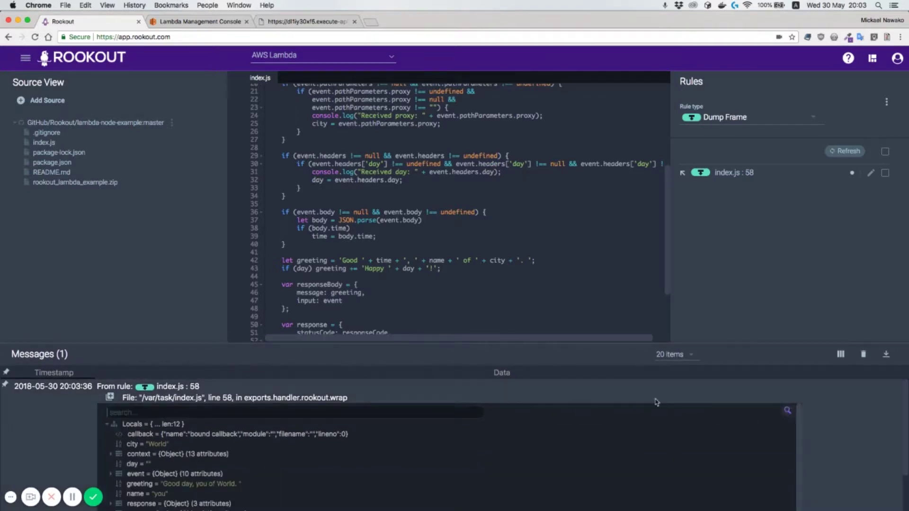
drag(575, 344, 576, 266)
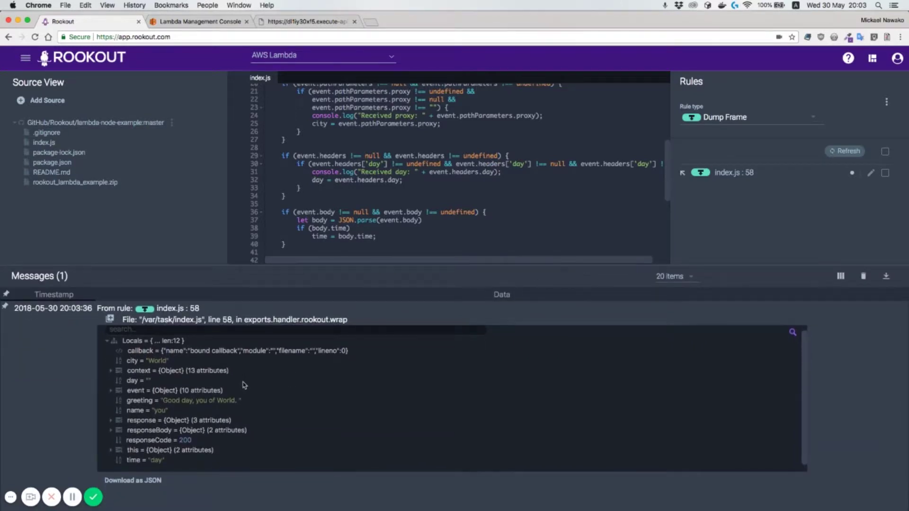
click(111, 371)
scroll(160, 379, down, 2)
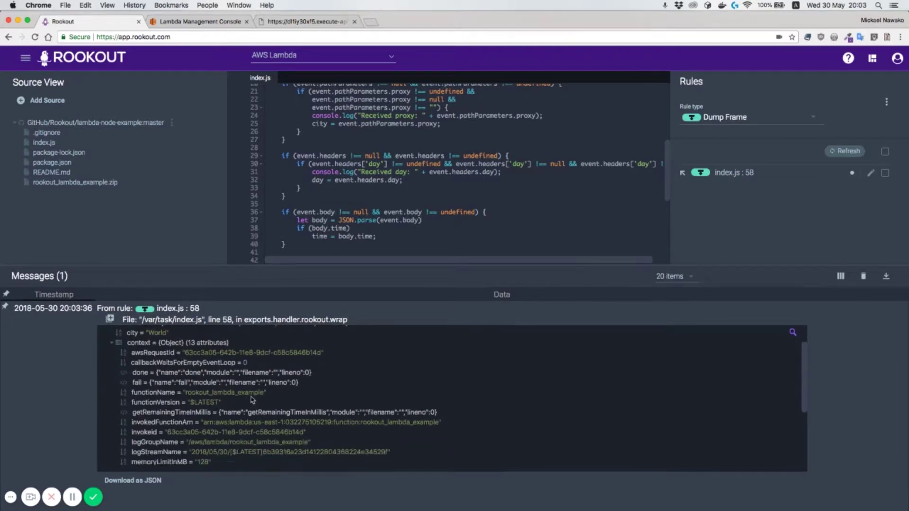
scroll(189, 399, down, 5)
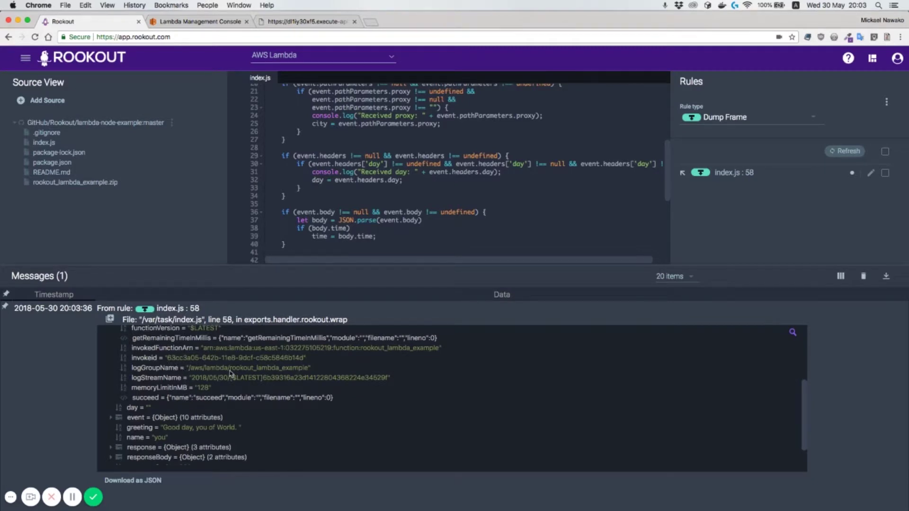
scroll(162, 403, down, 2)
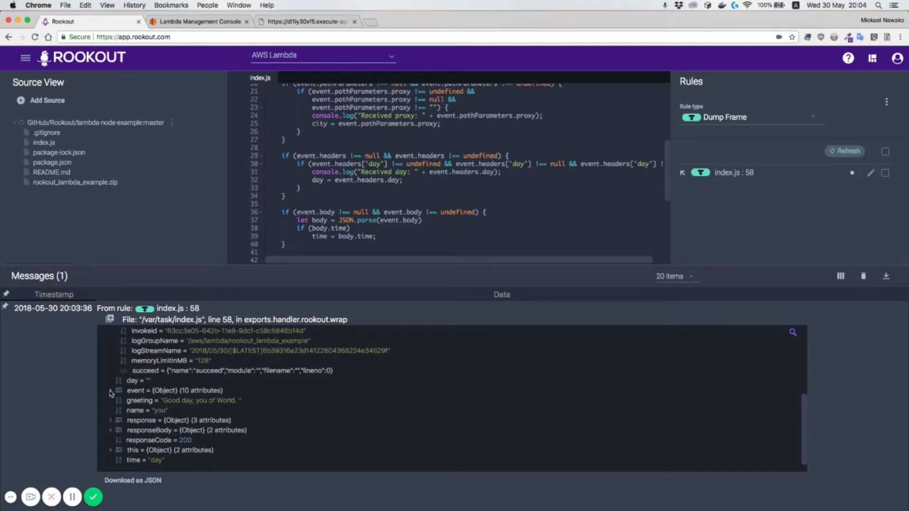
click(112, 391)
scroll(114, 394, down, 2)
scroll(129, 424, down, 4)
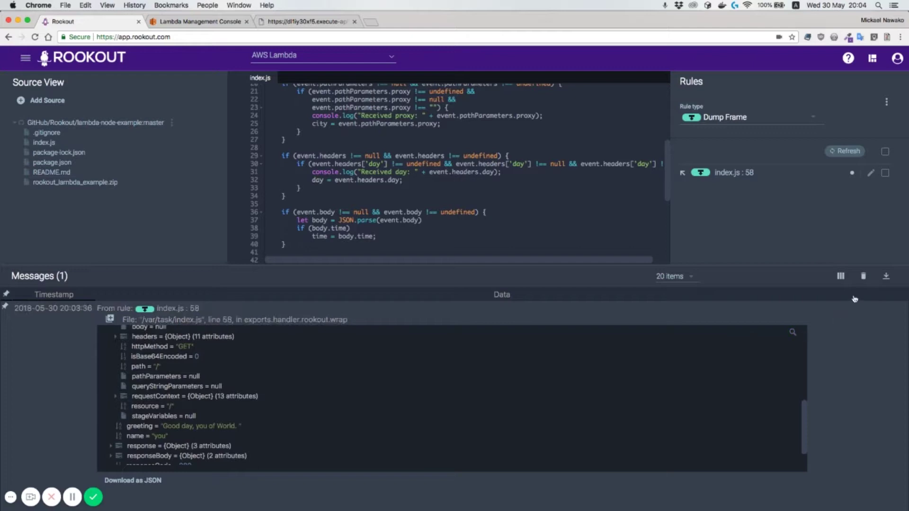
- Clear captured messages, then request the API path telaviv with name=John and return to Rookout
click(862, 276)
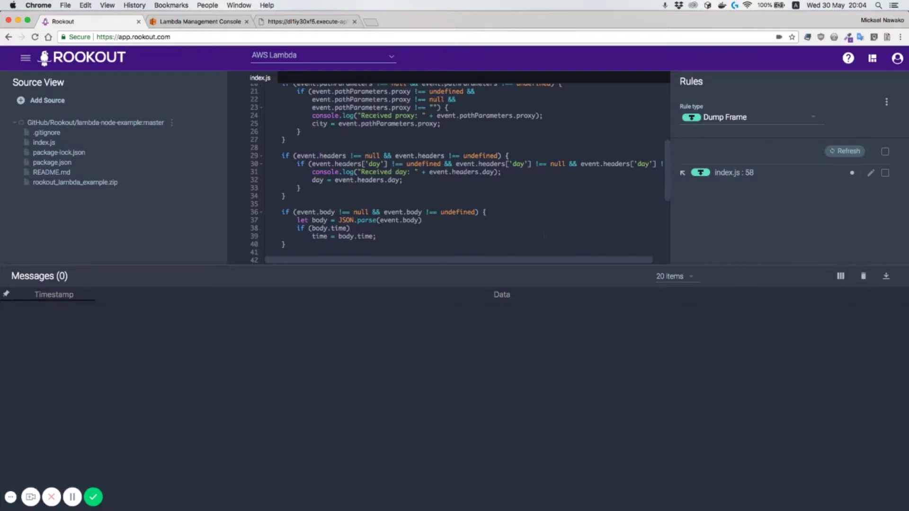
scroll(551, 229, down, 5)
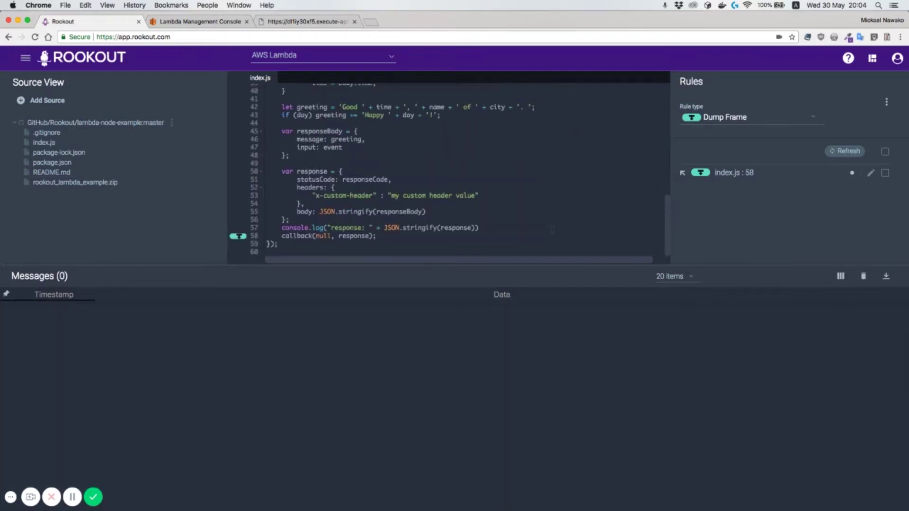
click(303, 21)
click(291, 37)
click(331, 38)
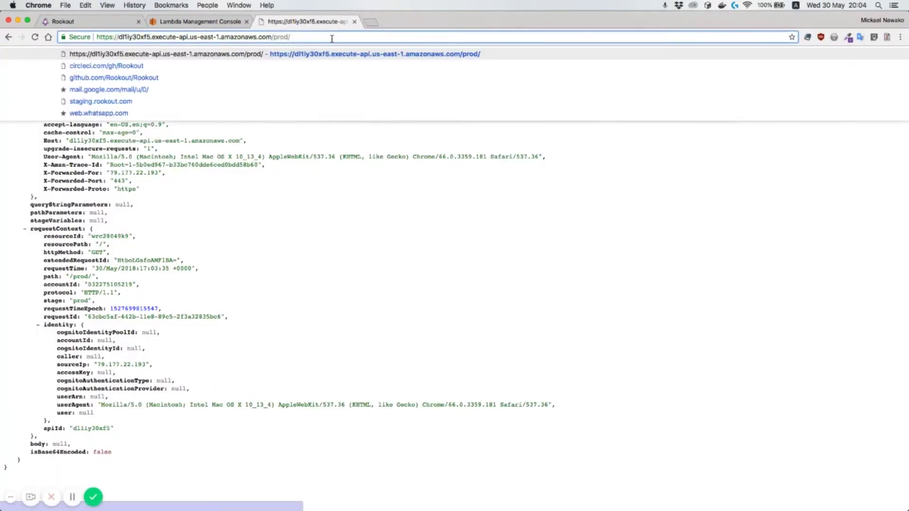
text(te)
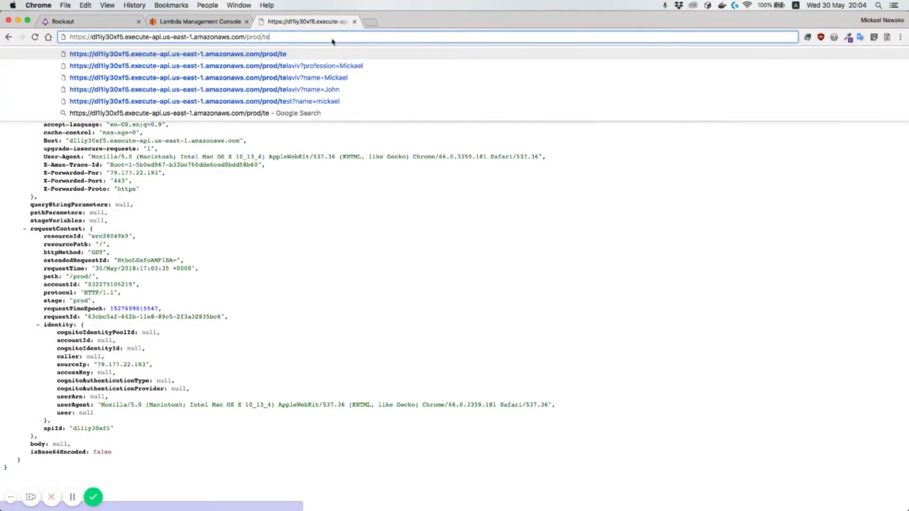
text(laviv?name)
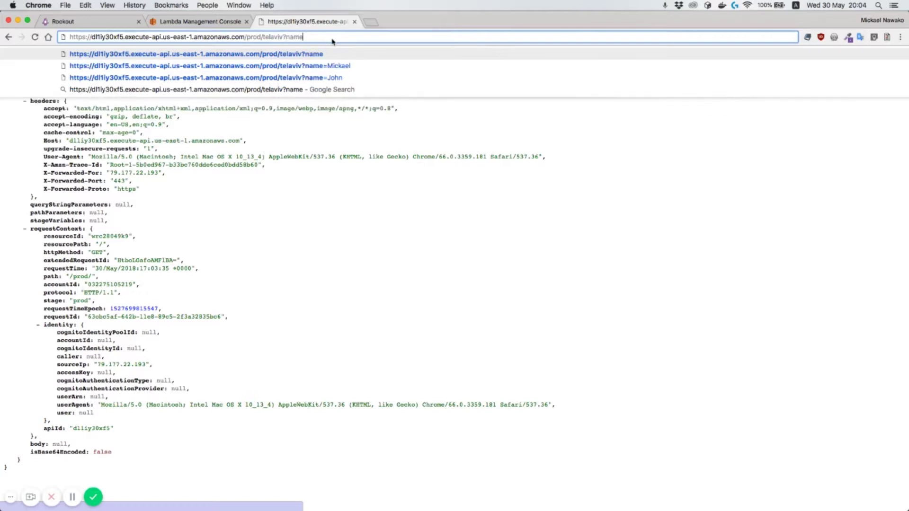
text(=John)
key(Return)
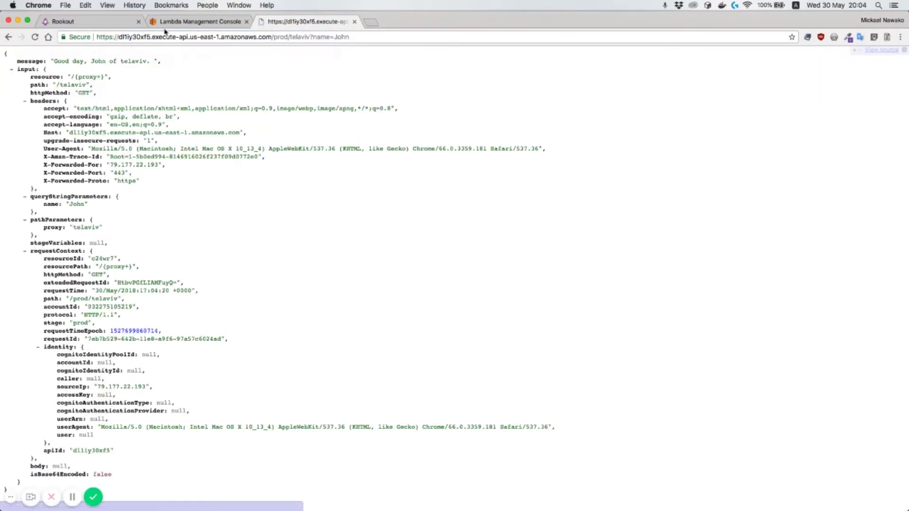
click(100, 23)
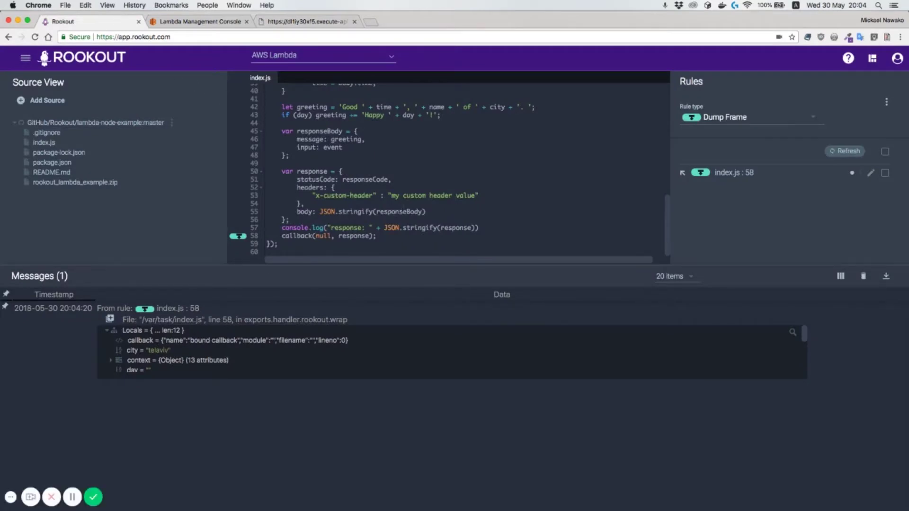
- Expand the frame's event, pathParameters and queryStringParameters to view the proxy and name values
click(792, 333)
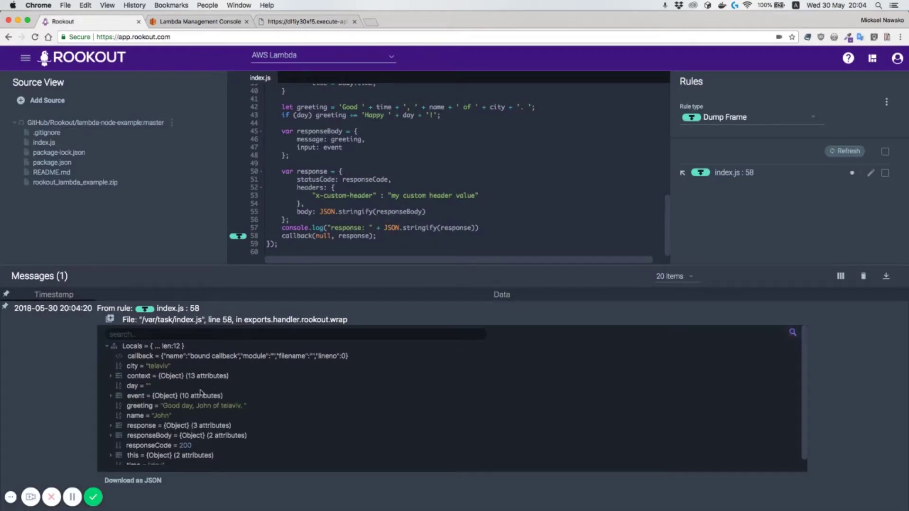
scroll(117, 437, down, 1)
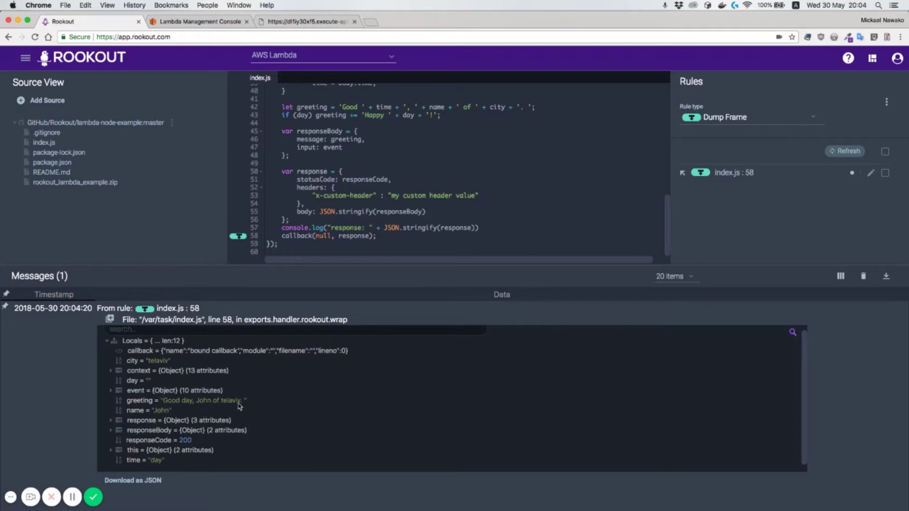
click(111, 391)
scroll(117, 369, down, 5)
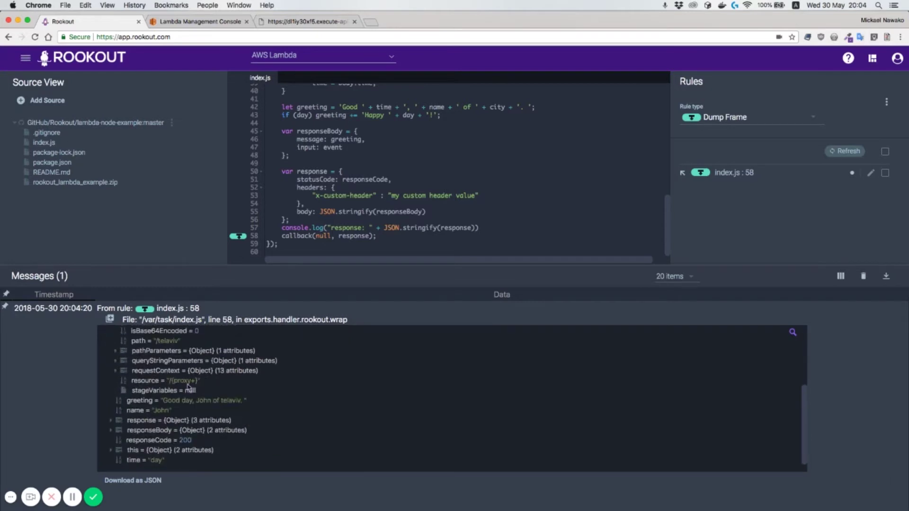
click(118, 350)
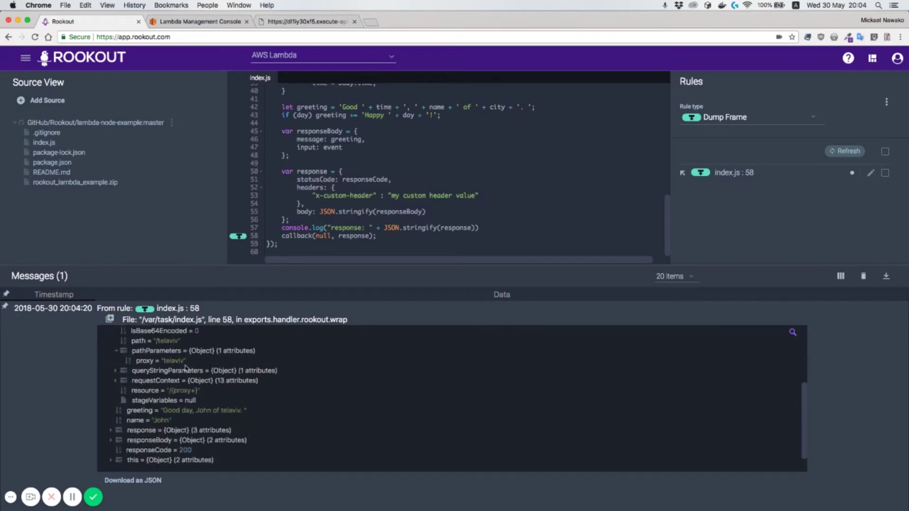
click(116, 371)
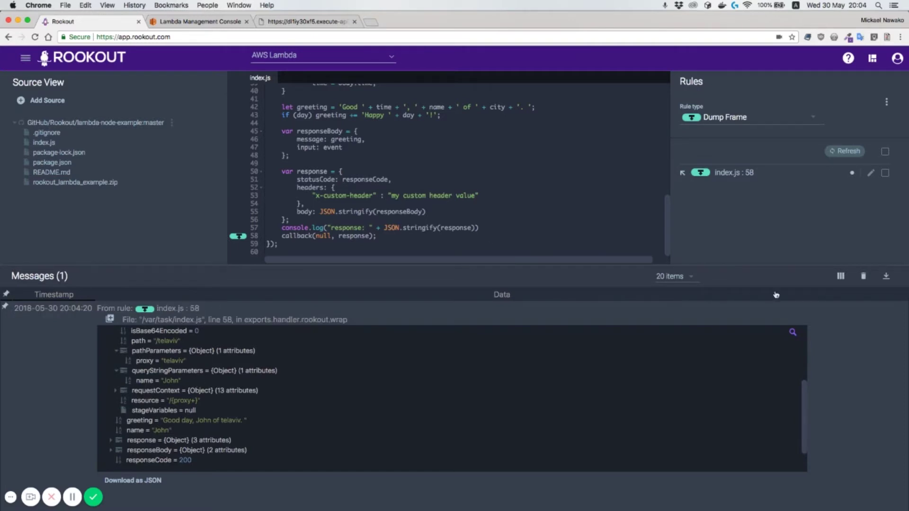
- Clear all messages and run a test invocation in the Lambda console
click(863, 278)
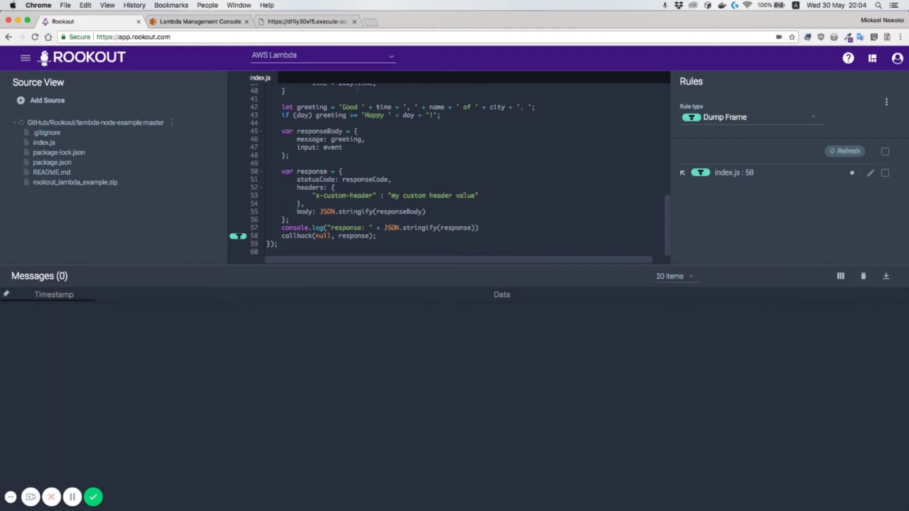
click(231, 26)
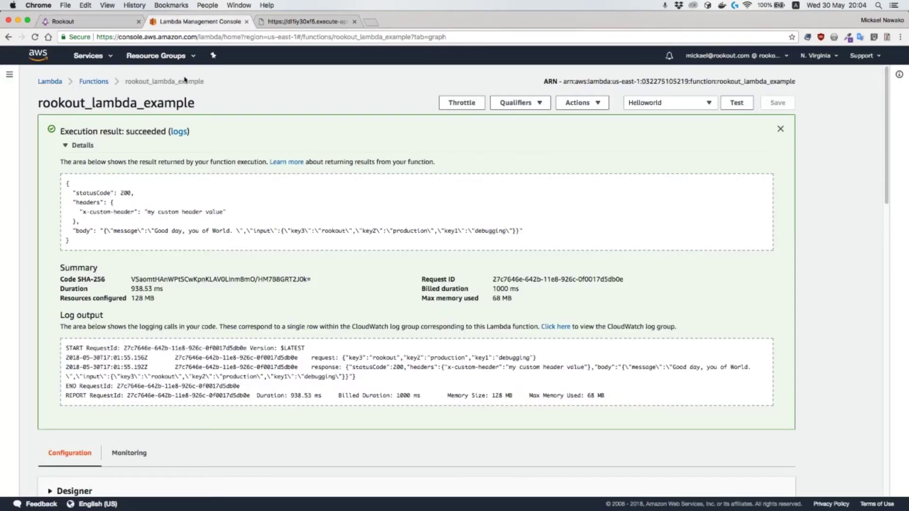
click(737, 107)
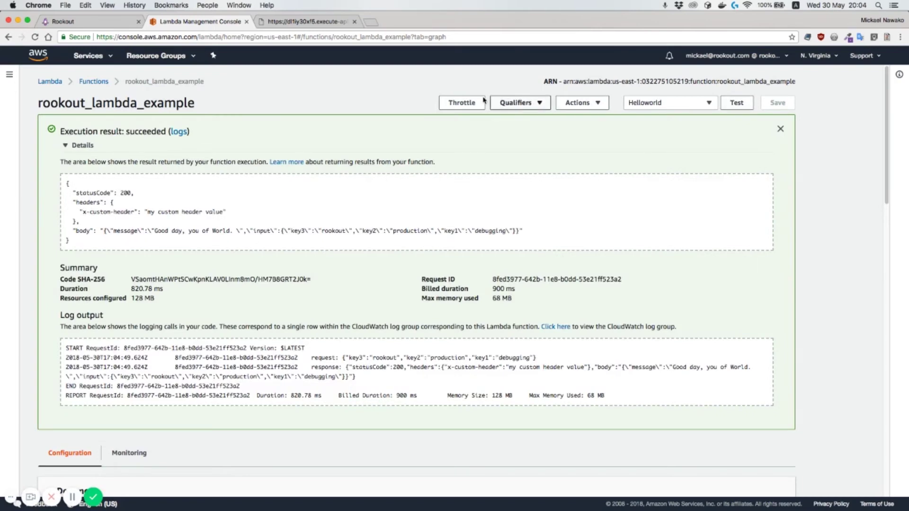
- Expand the console-test frame's event in Rookout, then go back to the Lambda console
click(106, 21)
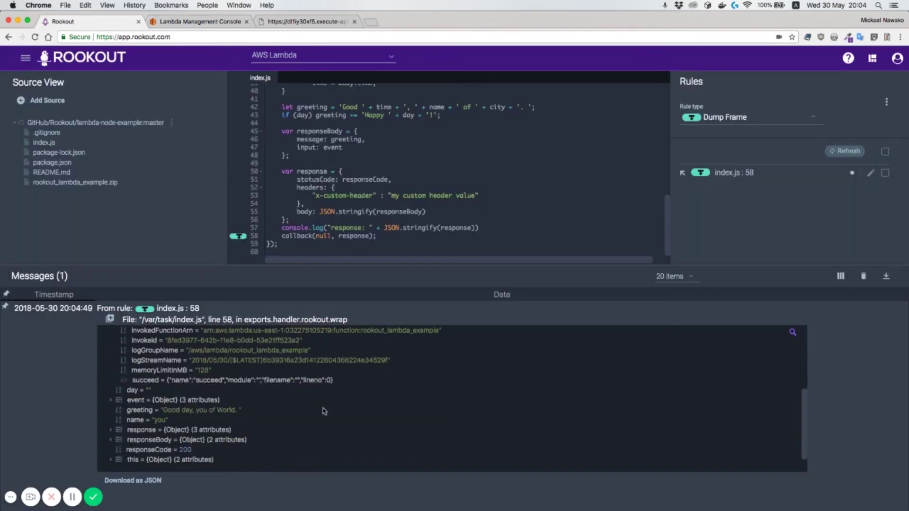
click(112, 400)
scroll(177, 394, down, 2)
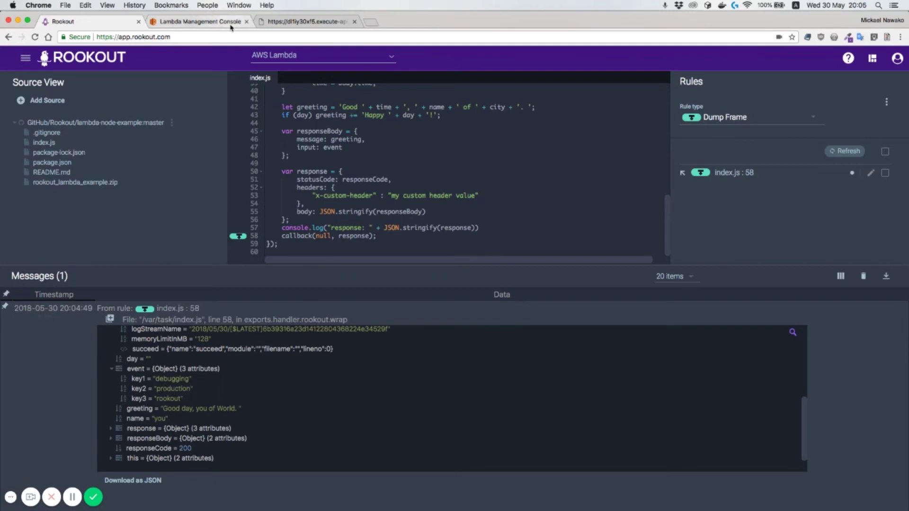
click(199, 22)
click(700, 107)
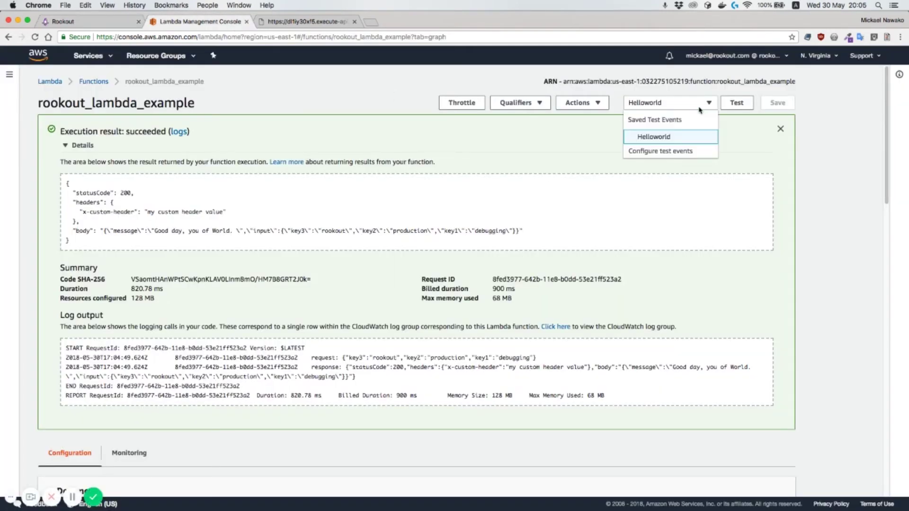
click(681, 151)
drag(397, 235, 300, 215)
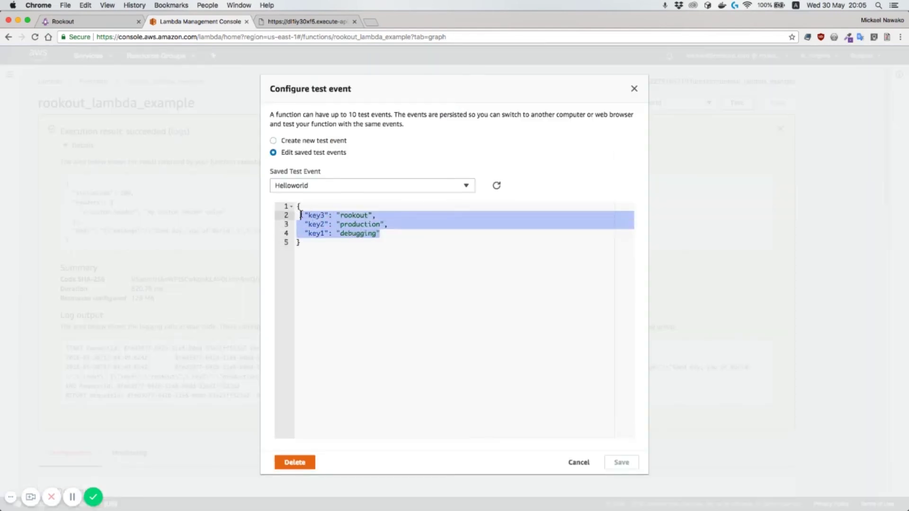
click(578, 462)
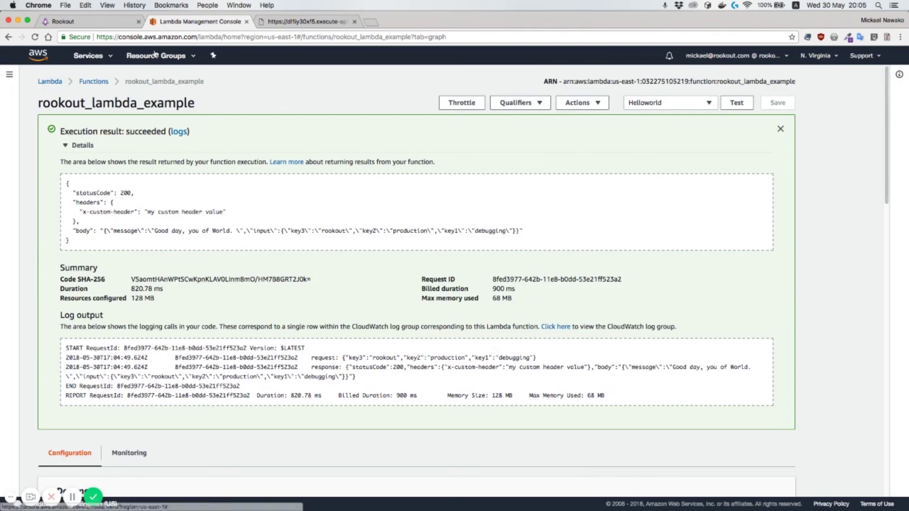